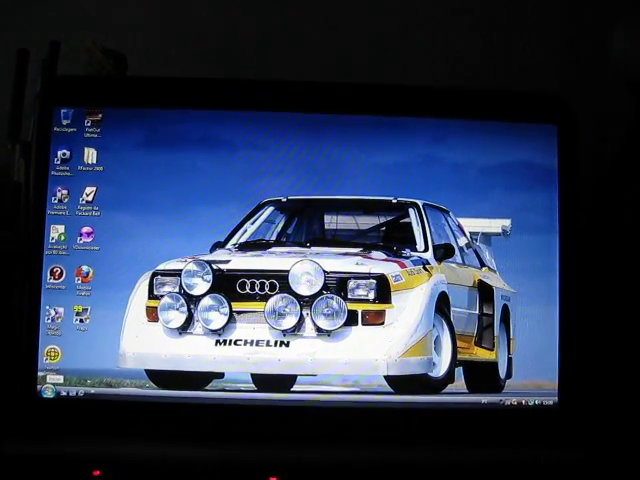
Start Need for Speed Shift, confirm English as the language, and pass the title screen.
key("super")
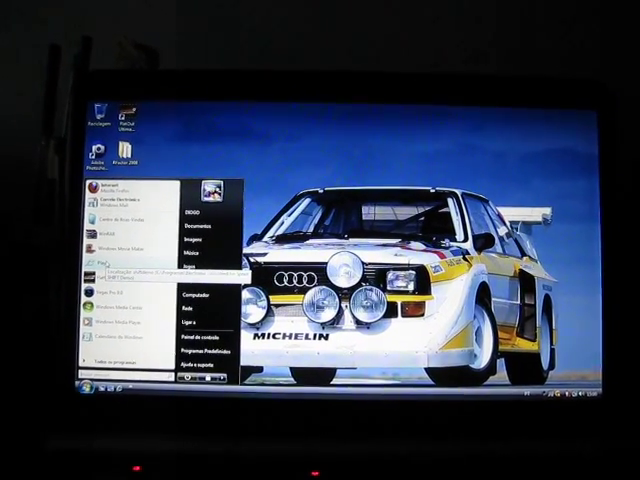
key("Escape")
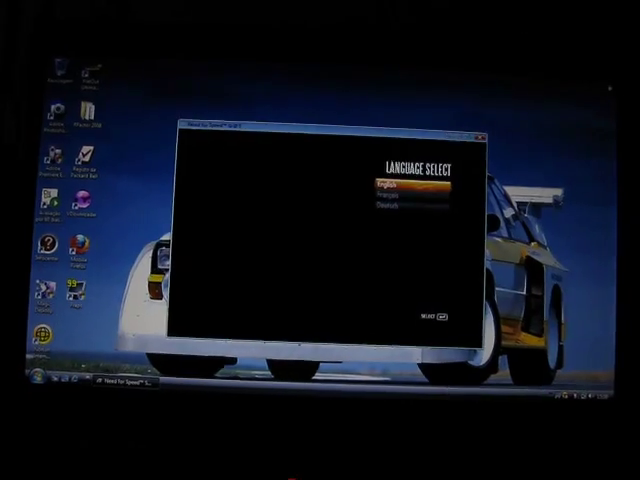
key("Return")
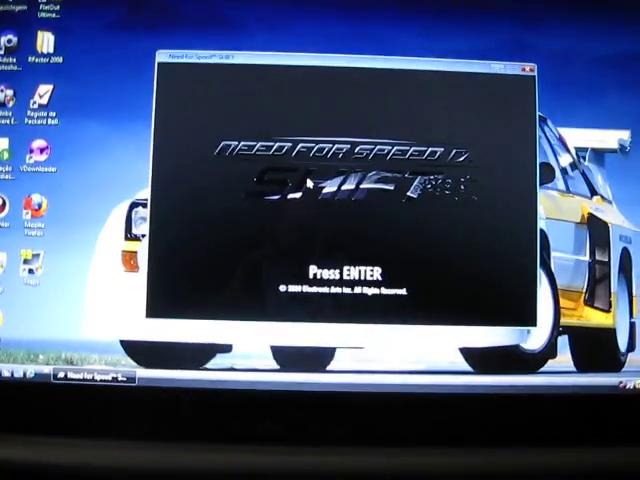
key("Return")
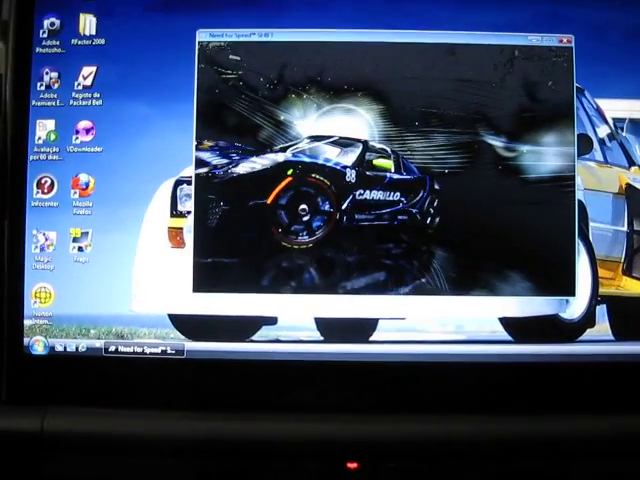
Choose QUIT from the main menu and confirm exiting to the desktop.
key("Down")
key("Down")
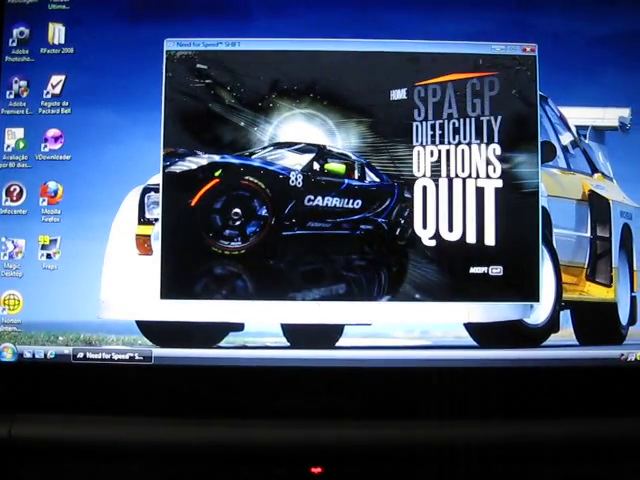
key("Return")
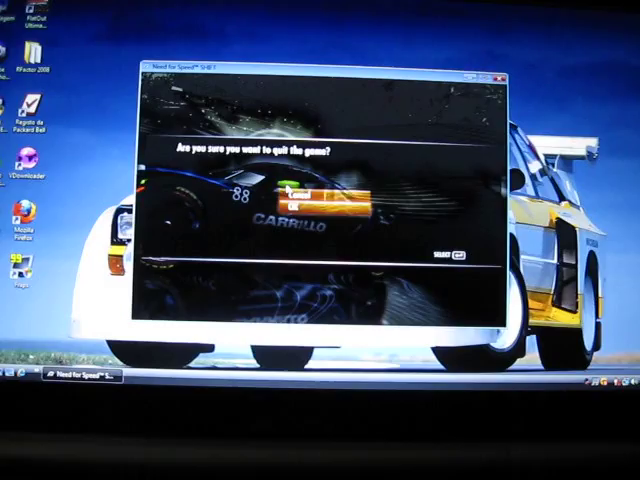
key("Return")
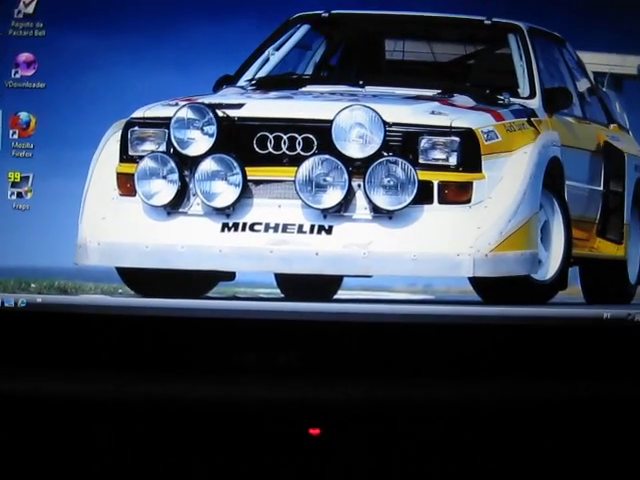
key("super")
Lower the resolution from 1366x768 to 800x600 via Control Panel's NVIDIA settings.
left_click(107, 244)
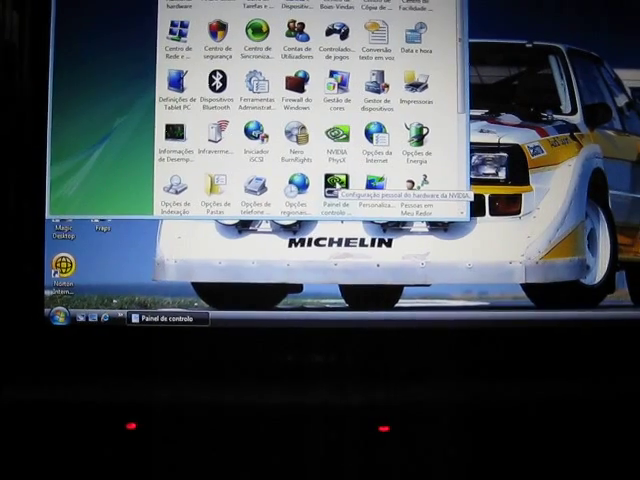
double_click(333, 190)
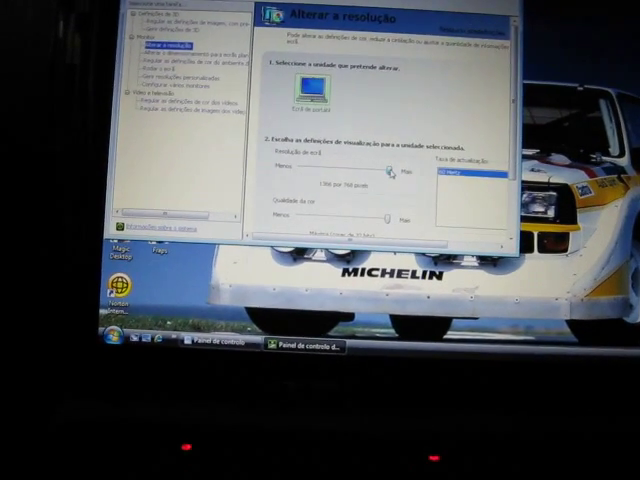
left_click_drag(373, 169, 321, 160)
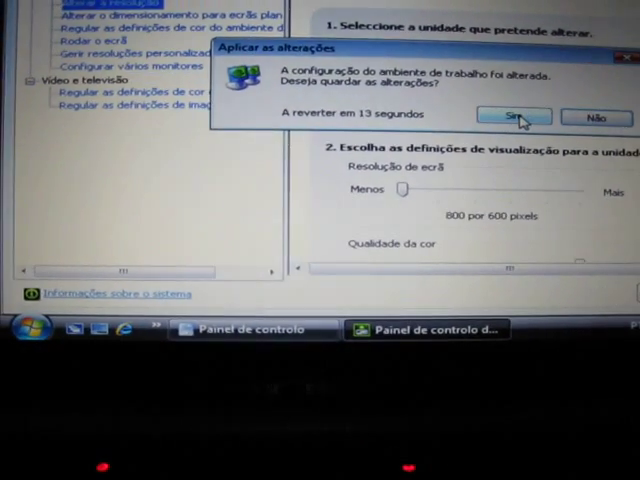
Keep the 800x600 resolution and relaunch Play from the Start menu.
left_click(517, 120)
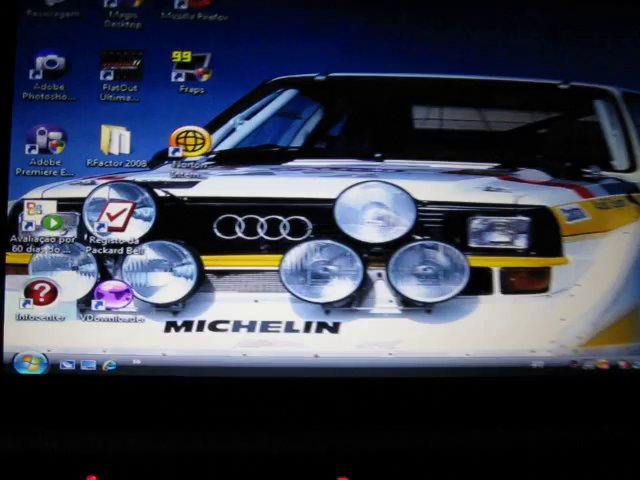
key("super")
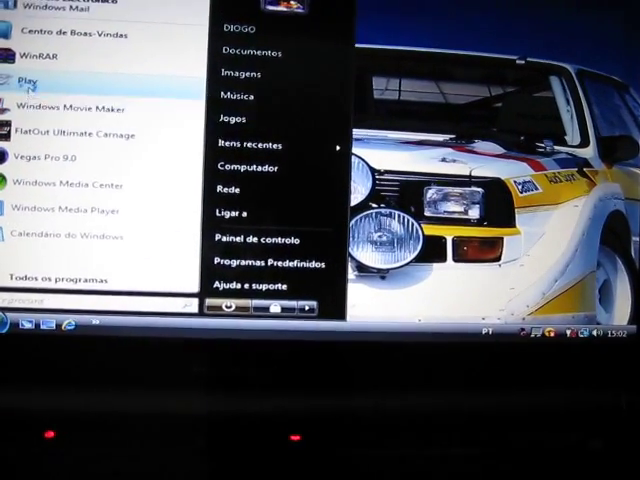
left_click(30, 77)
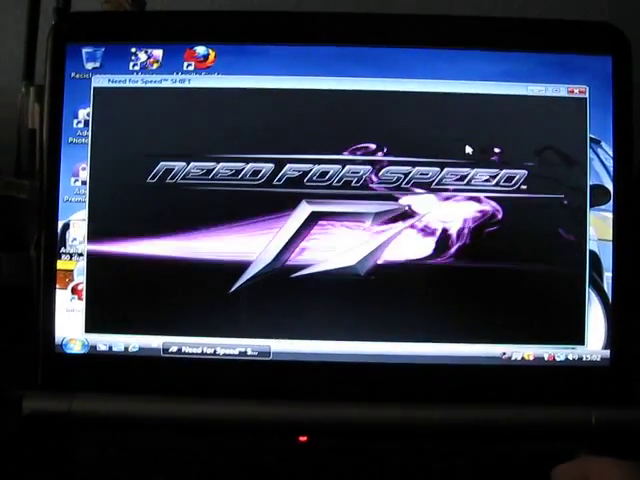
Lower the system volume two notches during the game intro.
key("XF86AudioLowerVolume")
key("XF86AudioLowerVolume")
key("XF86AudioLowerVolume")
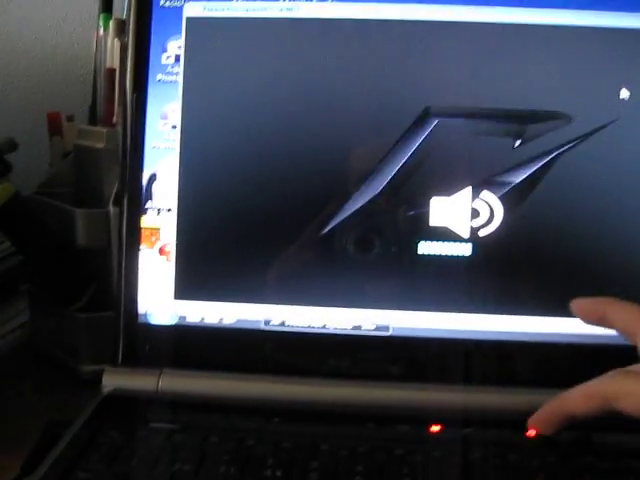
key("XF86AudioLowerVolume")
key("XF86AudioLowerVolume")
key("XF86AudioLowerVolume")
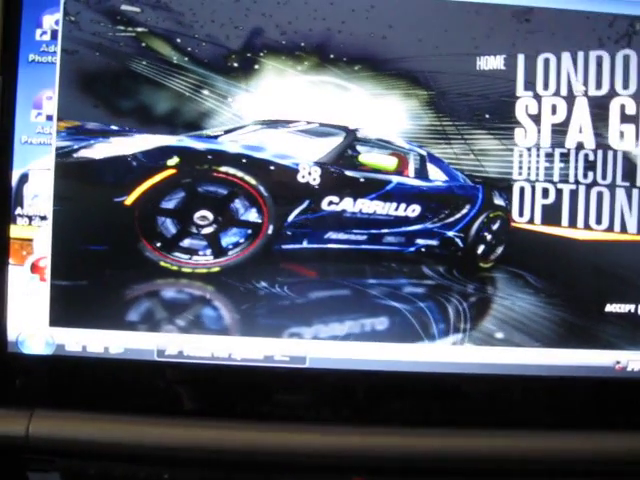
Set Windowed to Off in the game's graphics options.
key("Return")
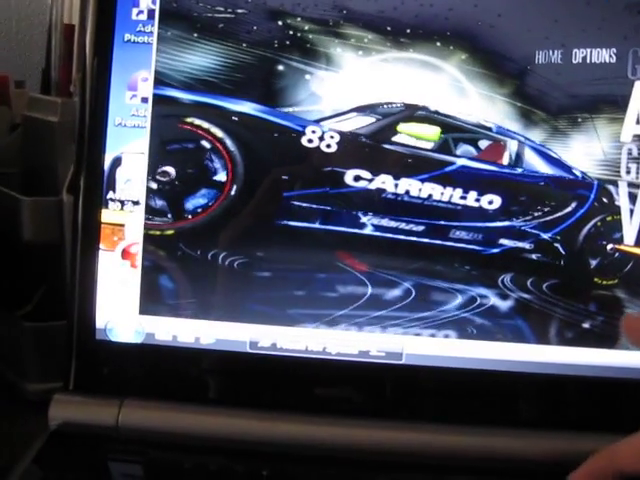
key("XF86AudioRaiseVolume")
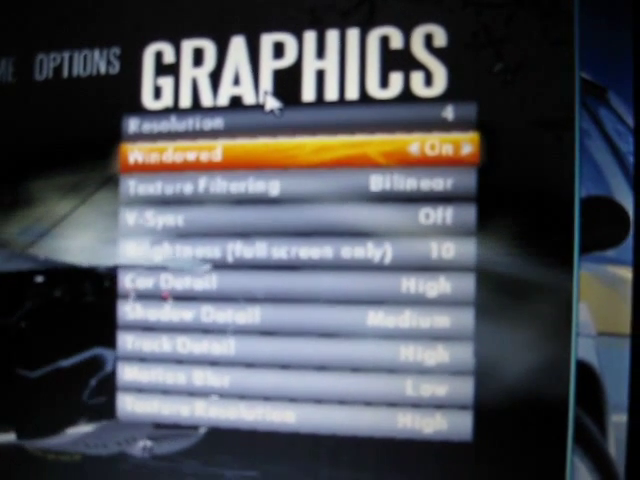
key("Left")
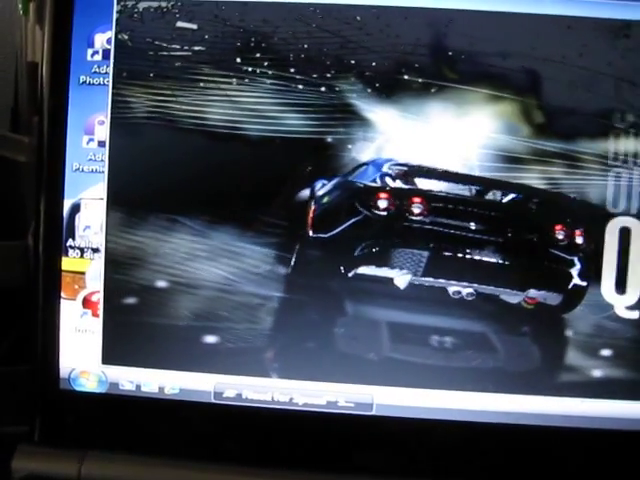
Quit the game and bring up the Control Panel's NVIDIA settings.
key("Escape")
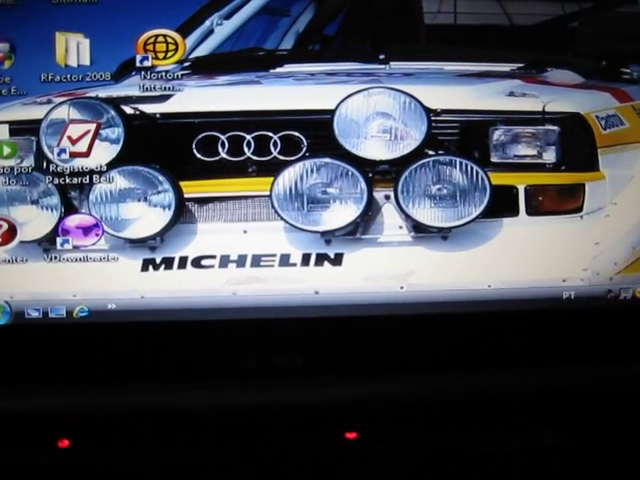
left_click(6, 311)
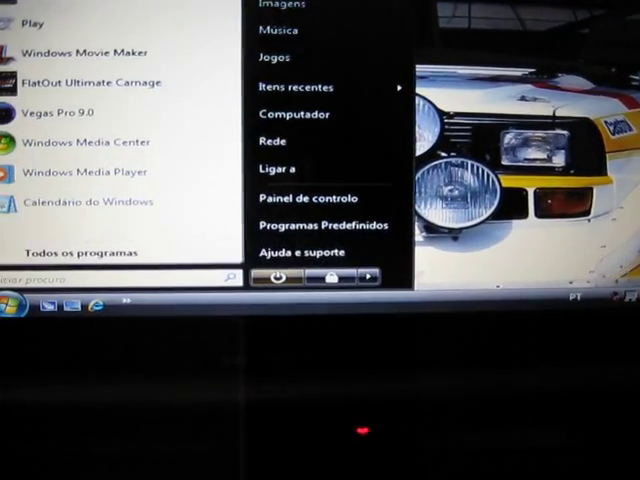
left_click(327, 205)
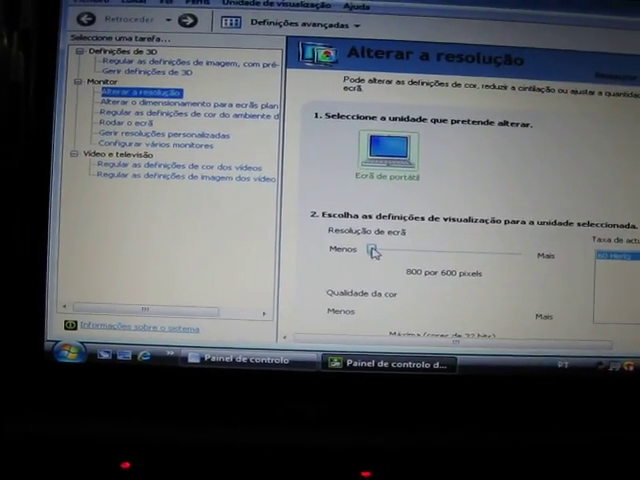
Restore the resolution to 1366x768, keep it, and close both settings windows.
left_click_drag(372, 250, 530, 250)
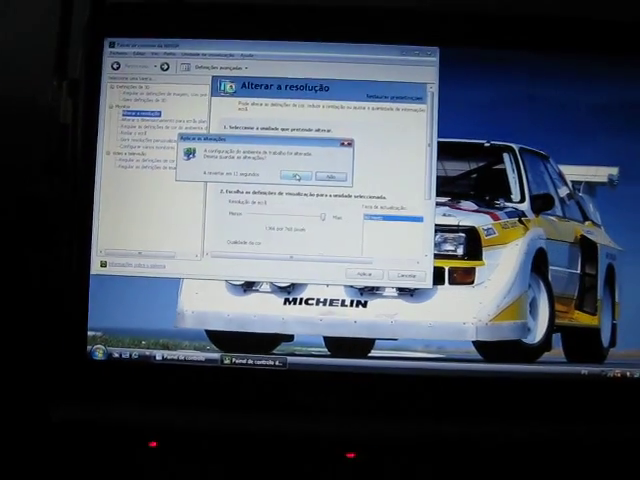
left_click(297, 177)
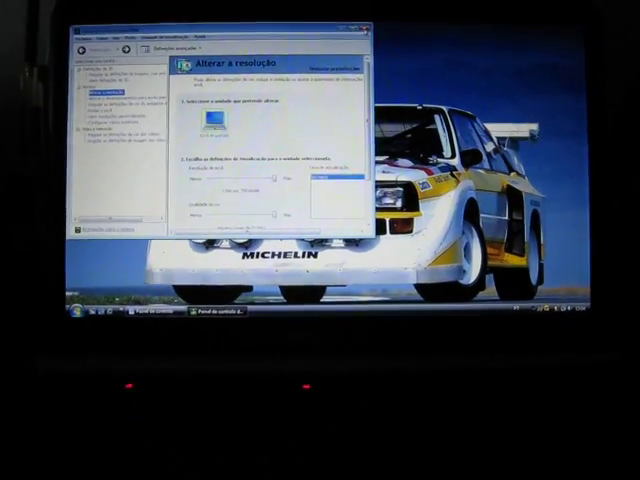
left_click(389, 59)
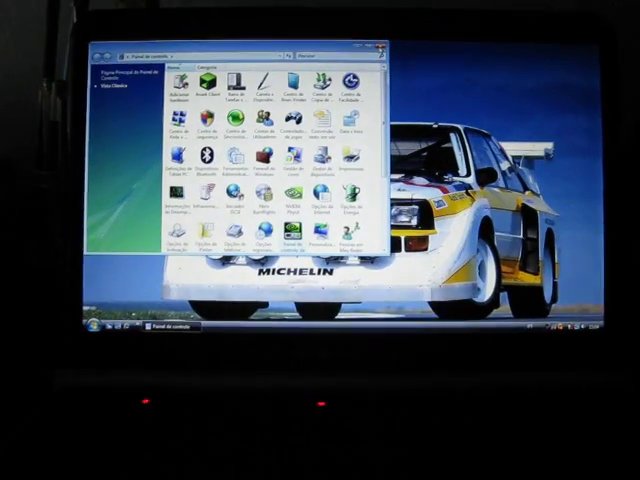
left_click(372, 55)
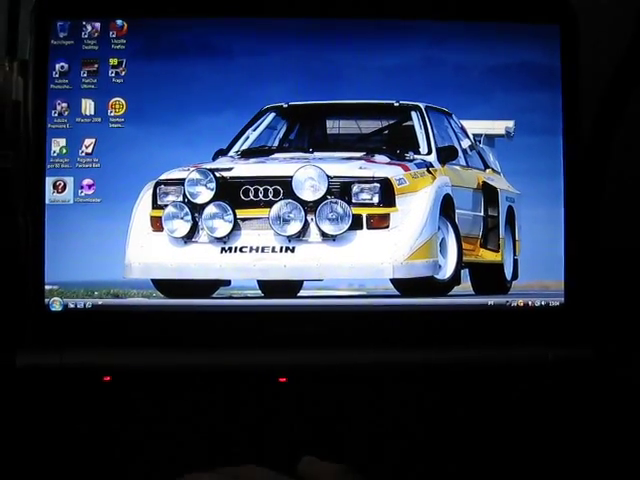
Relaunch Play from the Start menu, now opening full screen.
key("super")
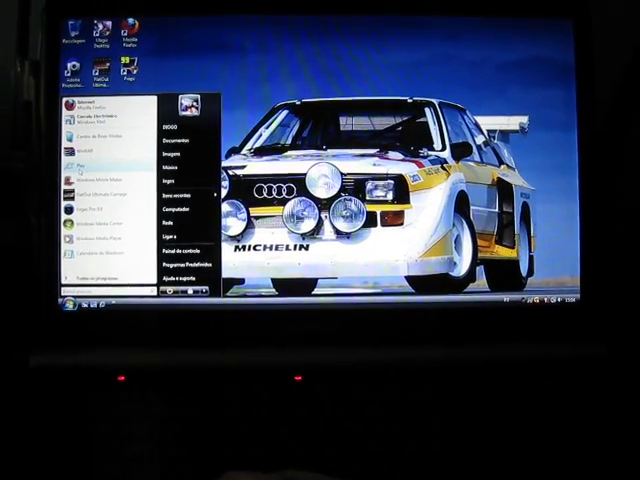
key("Escape")
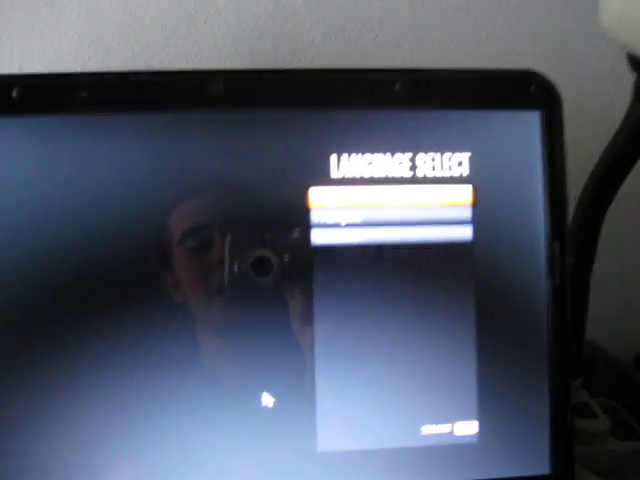
Confirm the game language at the full-screen Language Select screen.
key("Return")
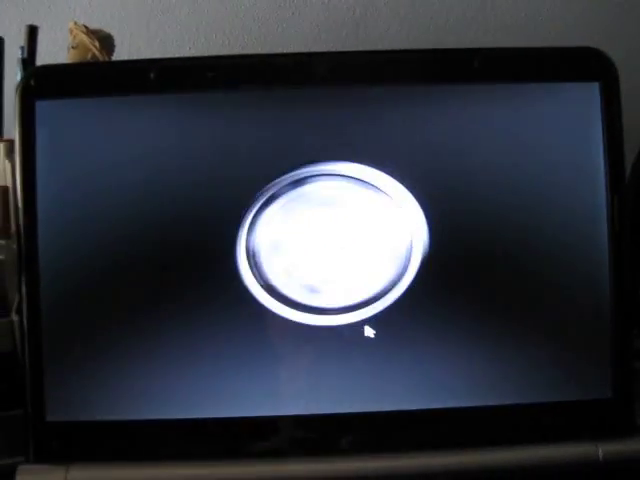